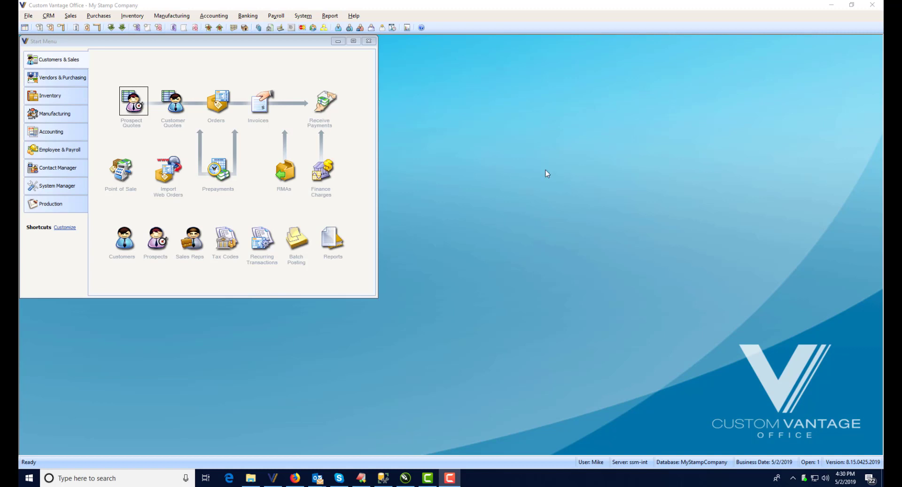
Step: Open inventory item P40 and examine the height and width of its impression area in the item setup
left_click(60, 204)
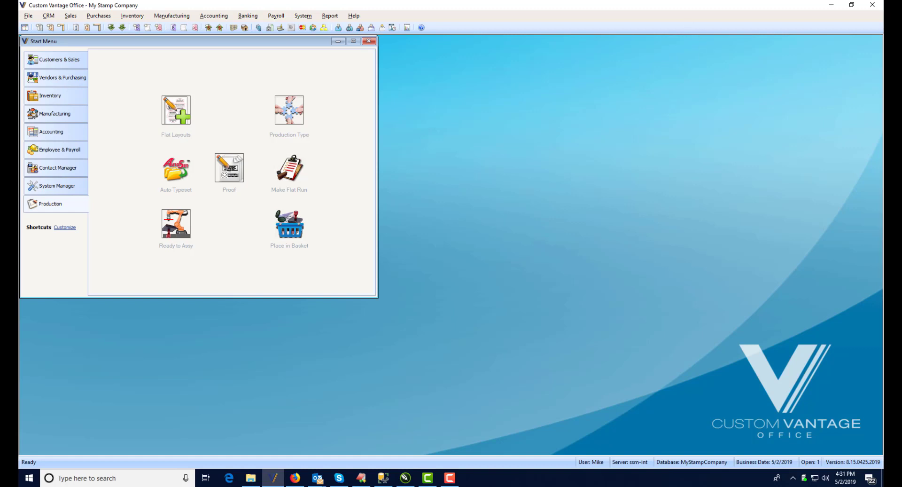
left_click(82, 95)
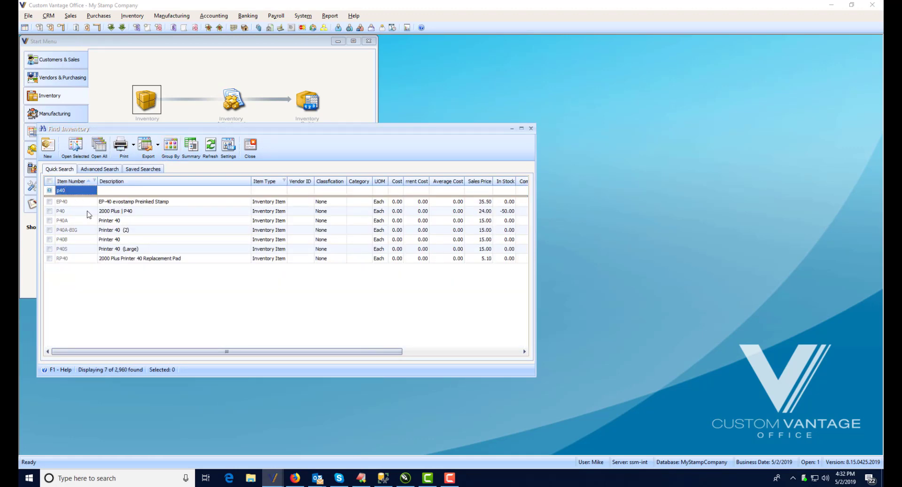
double_click(88, 211)
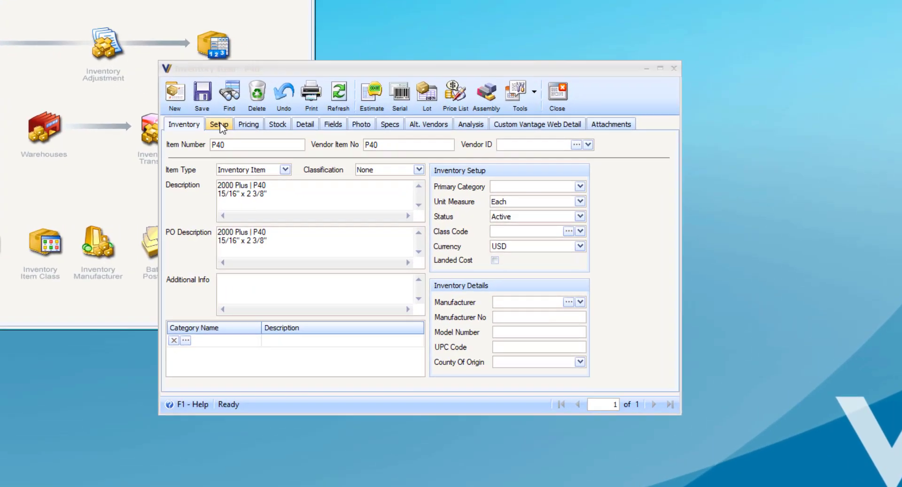
left_click(311, 157)
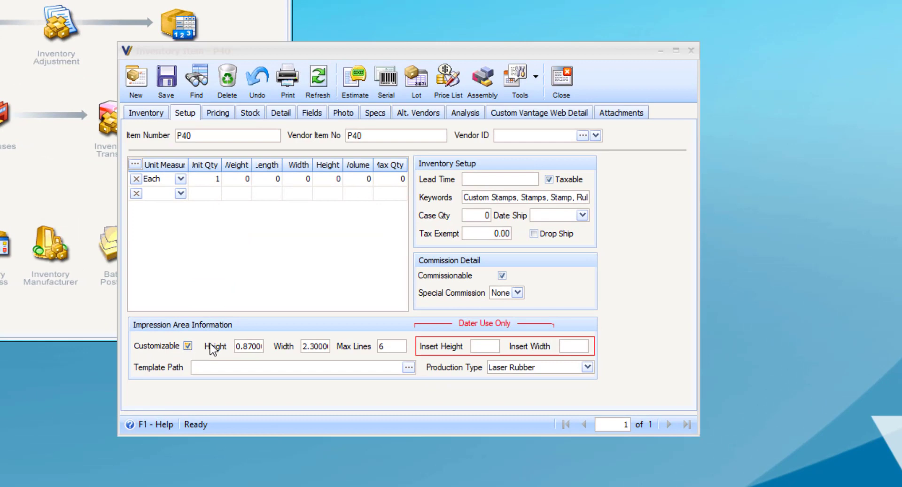
left_click(245, 348)
left_click(315, 346)
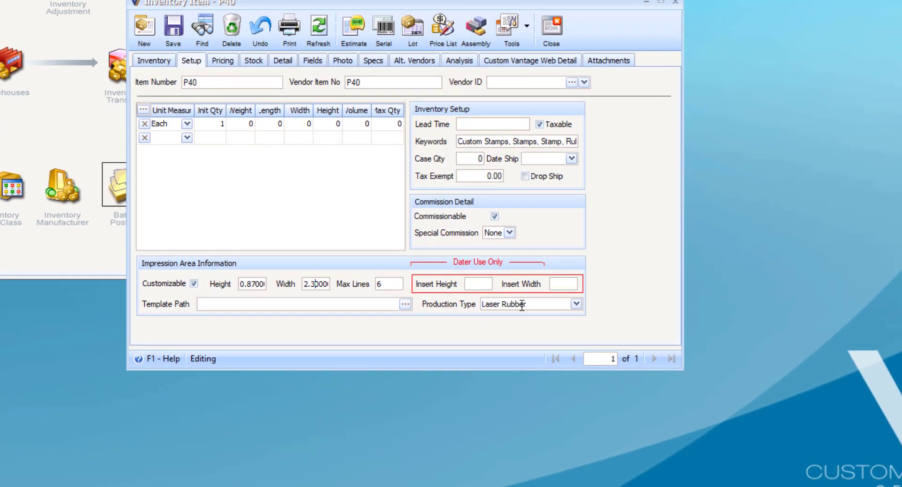
Step: Review the production types available for item P40, reselect Laser Rubber, and close the item
left_click(576, 304)
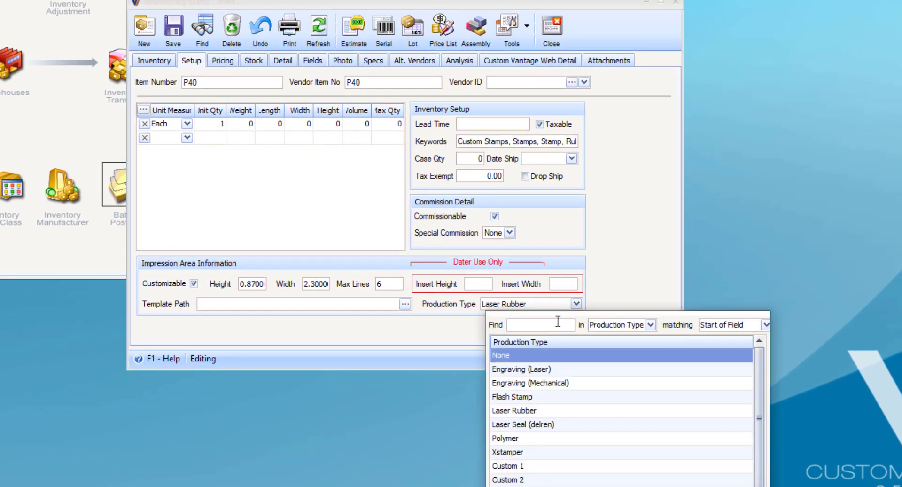
left_click(519, 412)
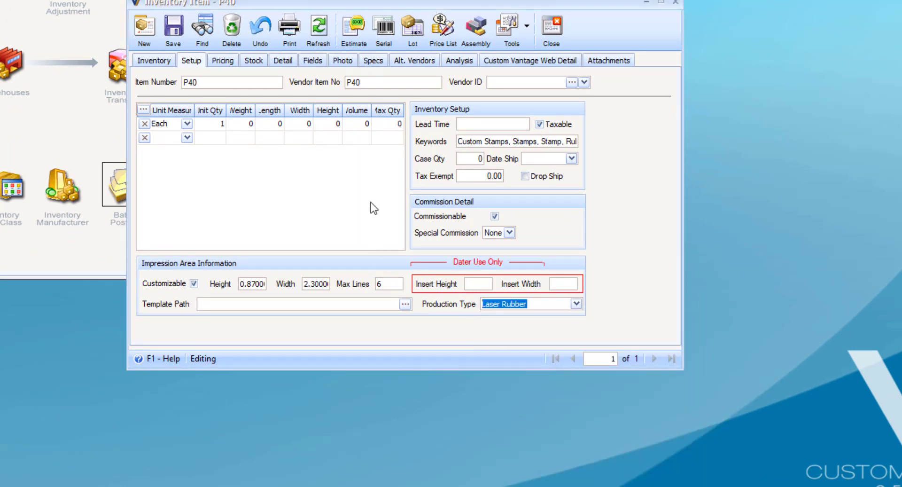
left_click(520, 304)
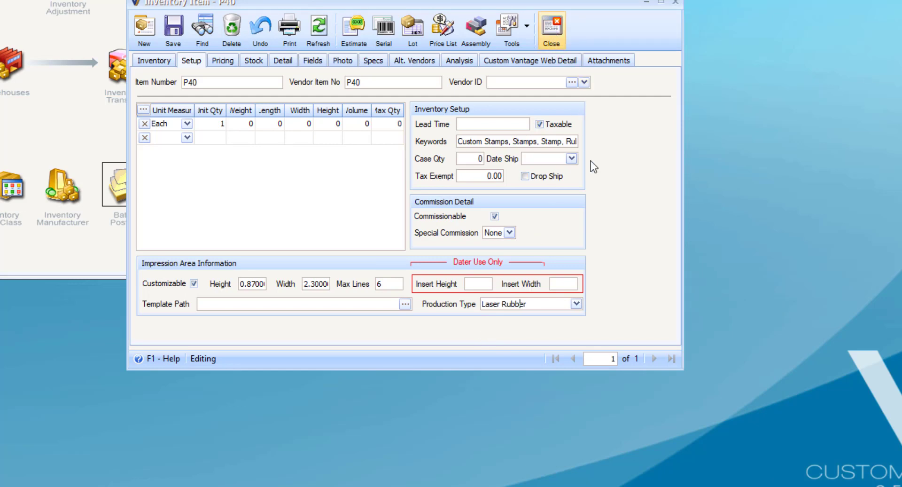
left_click(577, 305)
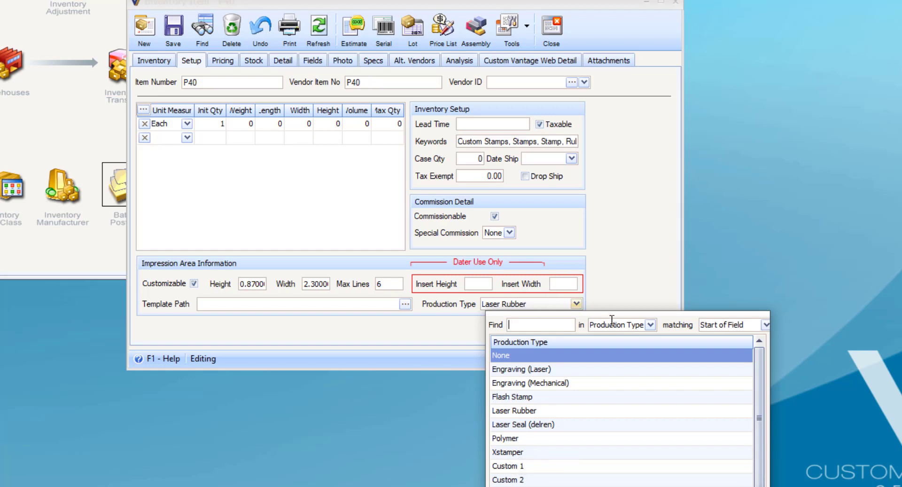
left_click(593, 256)
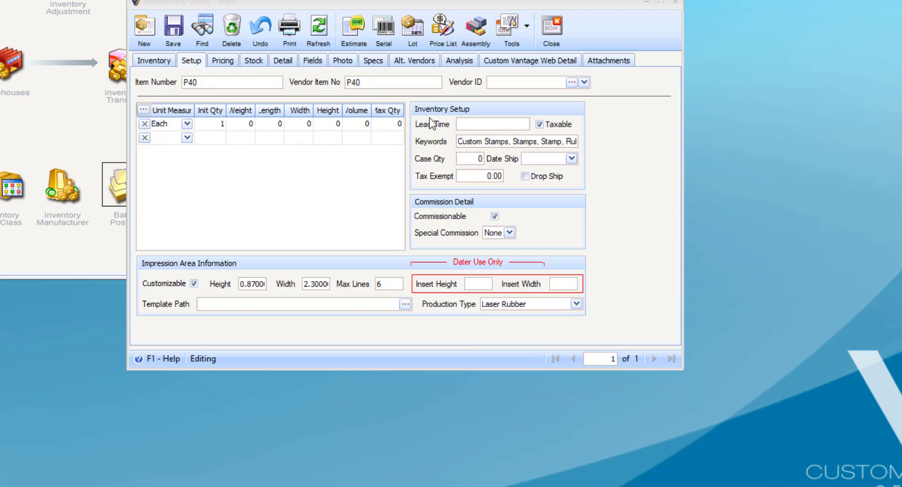
left_click(551, 28)
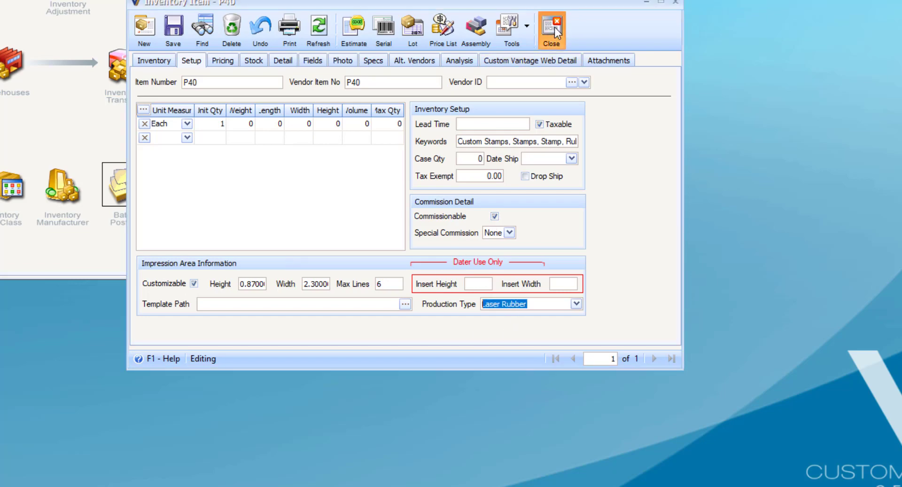
left_click(350, 206)
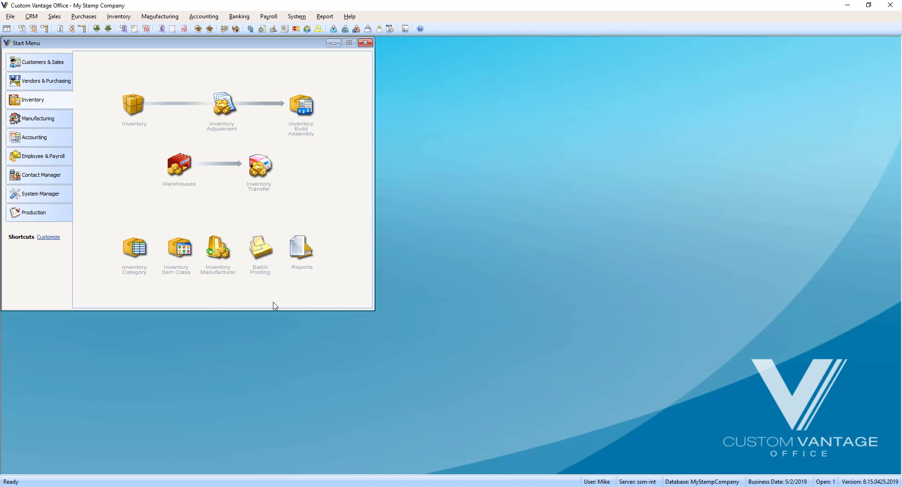
Step: Run AutoMagic in the production Auto Typeset tool to typeset the line items, and close Quick AutoSet
left_click(55, 212)
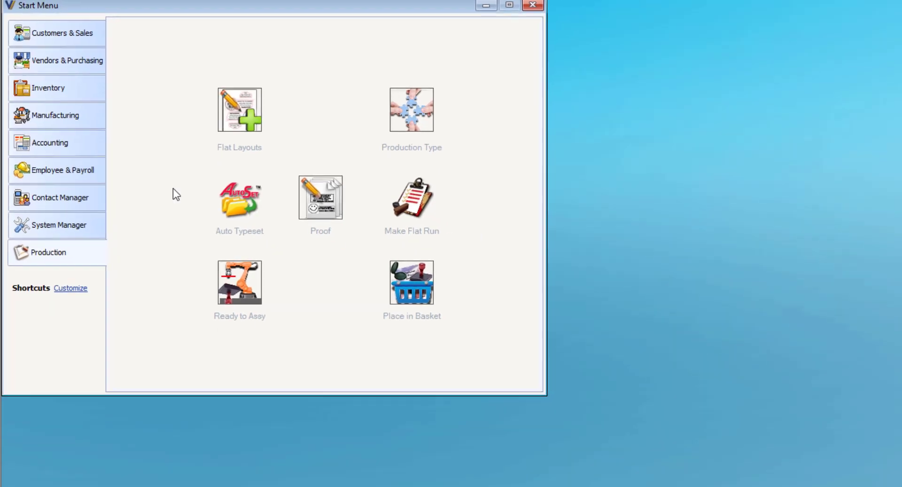
left_click(240, 200)
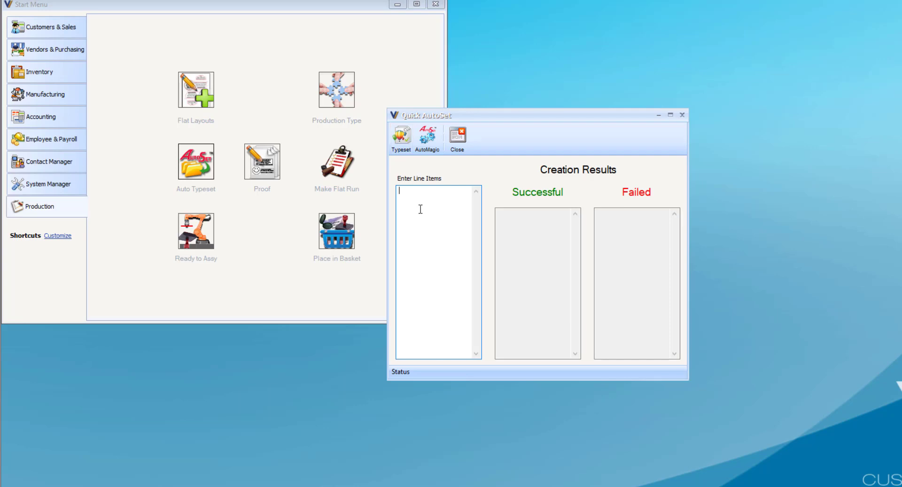
left_click(429, 146)
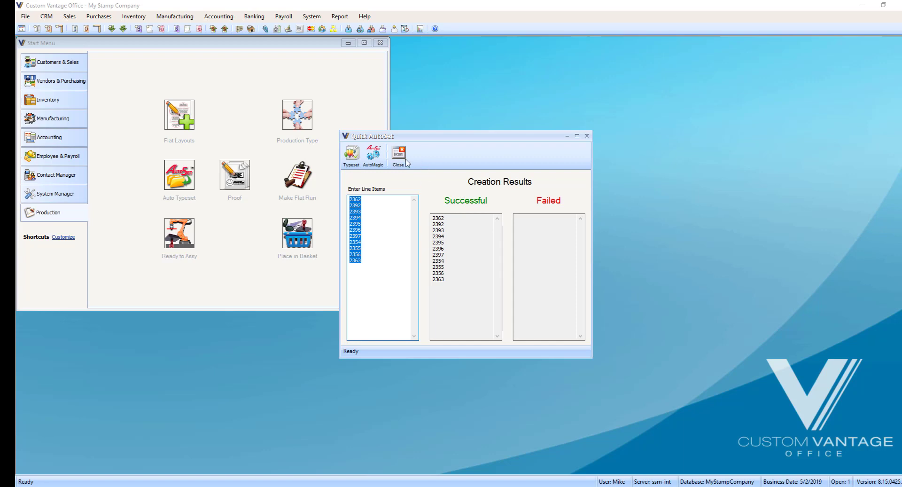
left_click(398, 155)
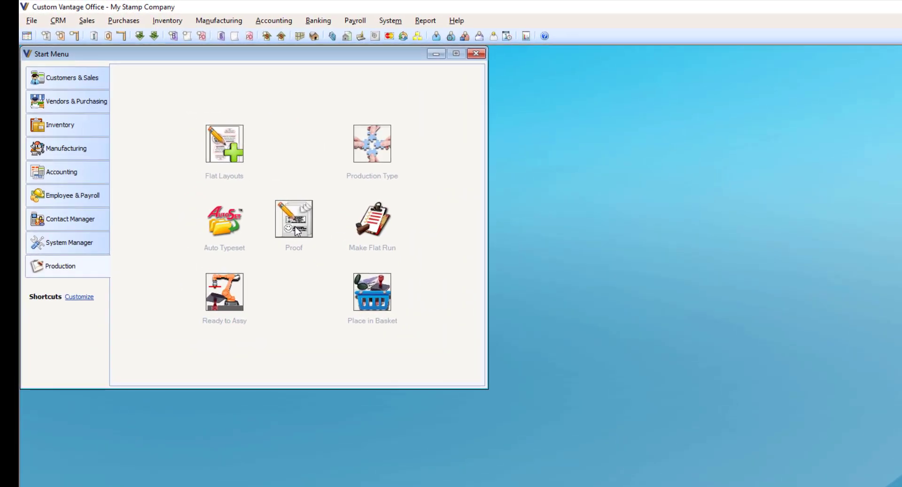
Step: Open proofing, check the Santa Anita Mall proof's order number, control ID and product ID, and approve it
left_click(296, 230)
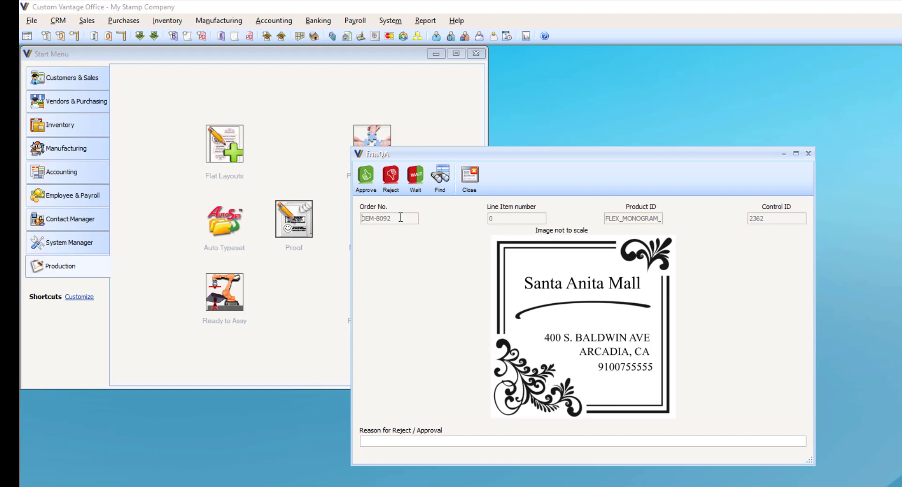
left_click_drag(399, 217, 361, 218)
left_click_drag(766, 218, 744, 218)
left_click_drag(617, 218, 667, 219)
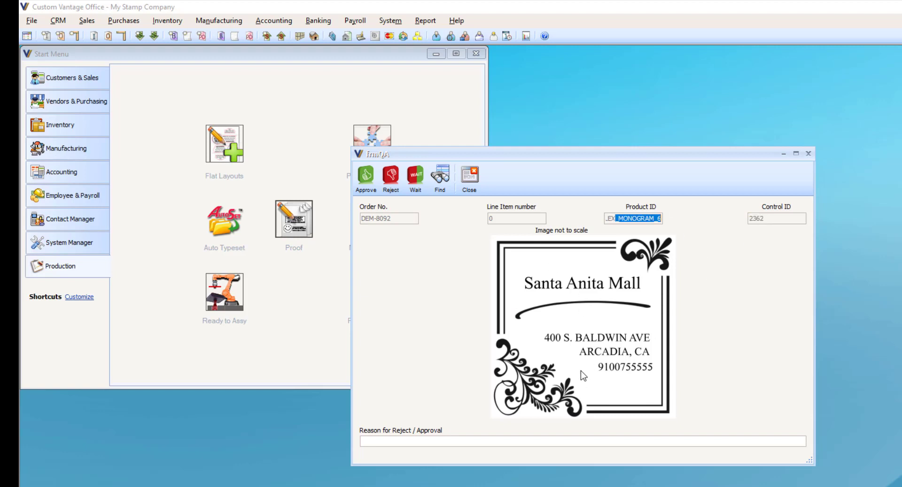
left_click(366, 176)
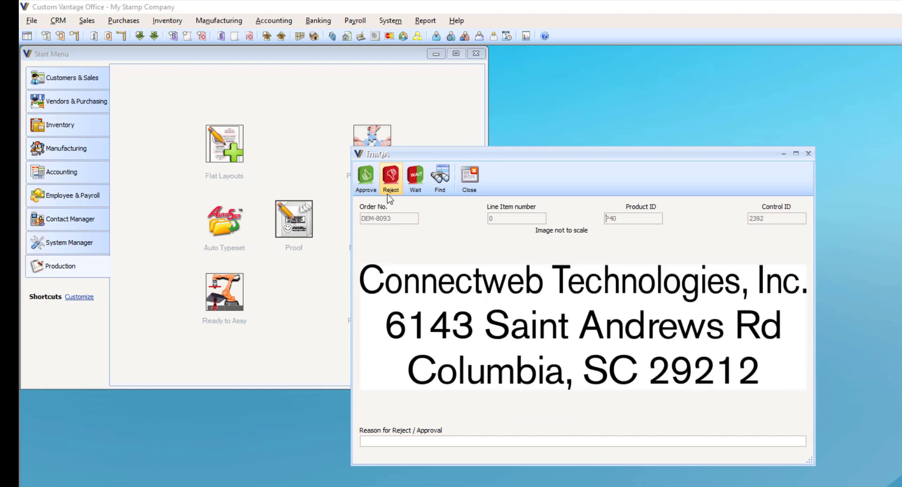
Step: Check the product ID, control ID and order number of the Connectweb Technologies P40 proof, and approve it
left_click_drag(630, 220, 601, 221)
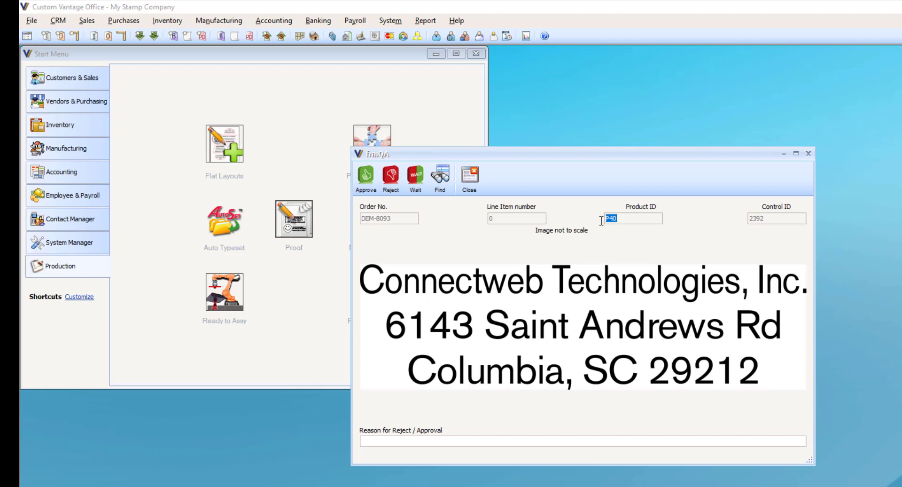
left_click_drag(770, 218, 741, 219)
left_click_drag(396, 217, 359, 217)
left_click(371, 182)
Step: Approve all remaining proofs in the queue, up to and including the round N30 stamp, and close proofing
left_click(371, 182)
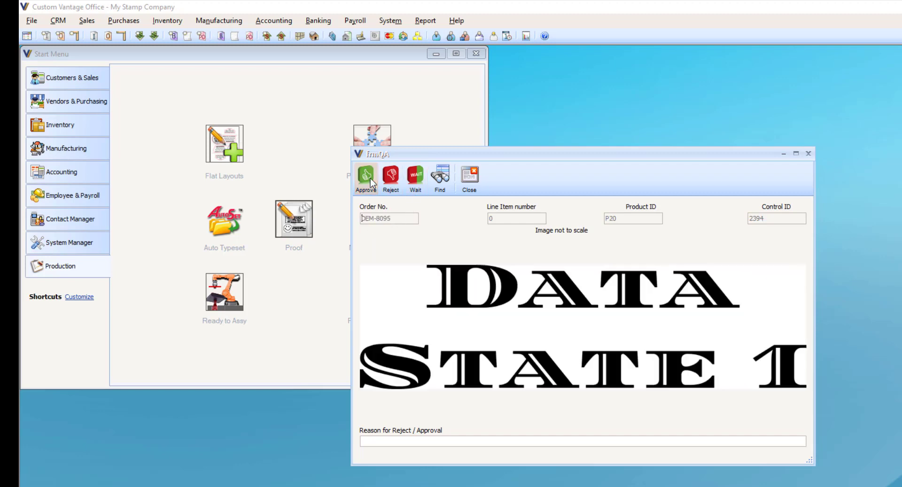
left_click(371, 183)
left_click(371, 182)
left_click(372, 182)
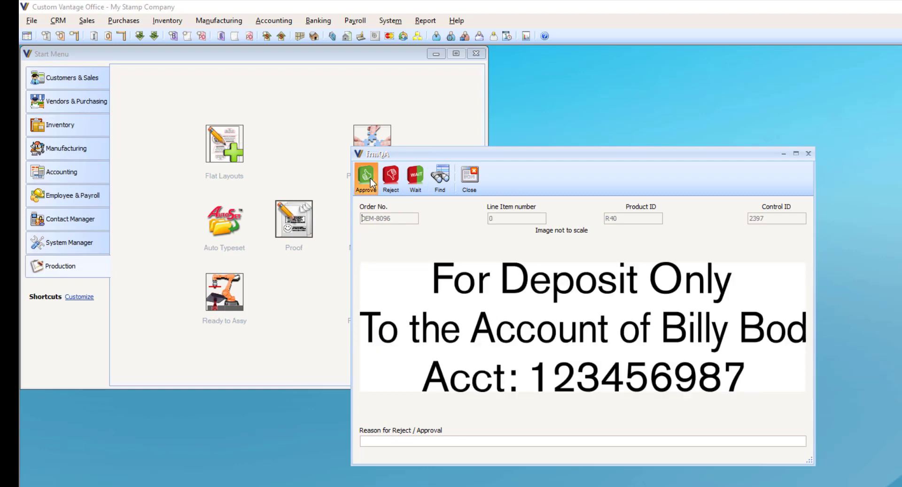
left_click(372, 183)
left_click(366, 177)
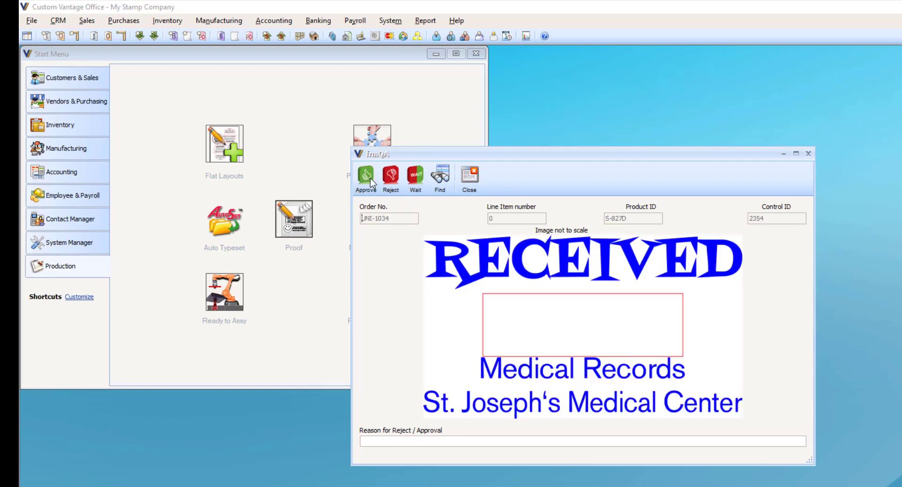
left_click(366, 176)
left_click(366, 176)
left_click(371, 182)
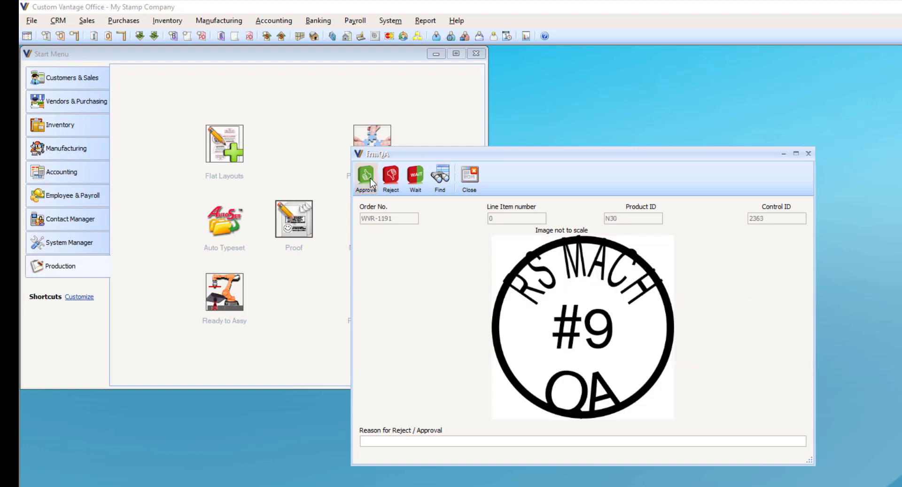
left_click(372, 183)
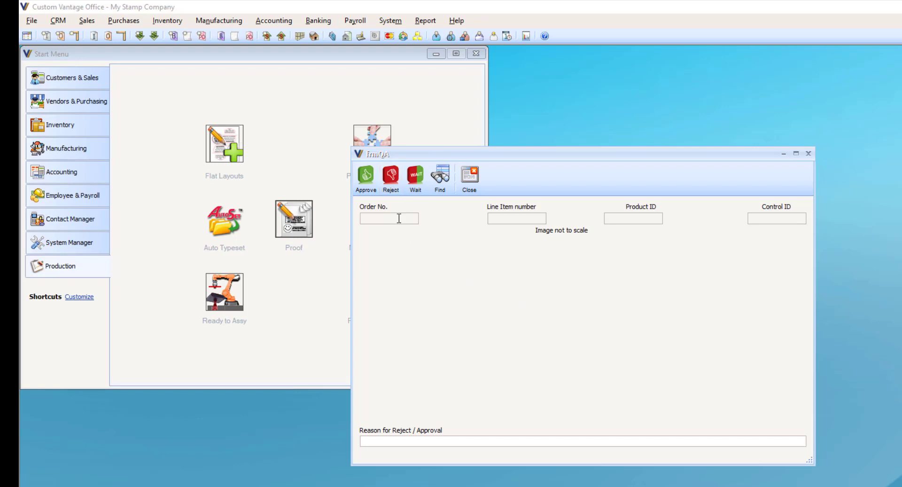
left_click(471, 183)
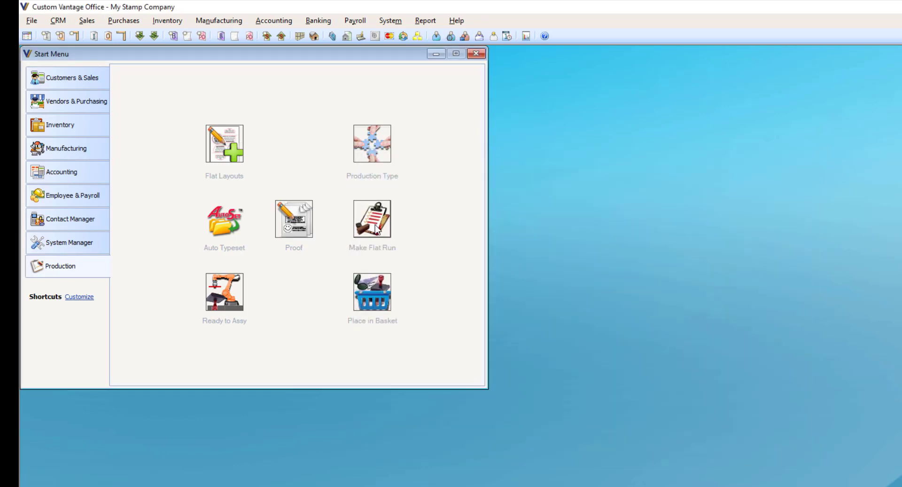
Step: Look up the Laser production batch available for making a flat run, and close the batch list
left_click(376, 229)
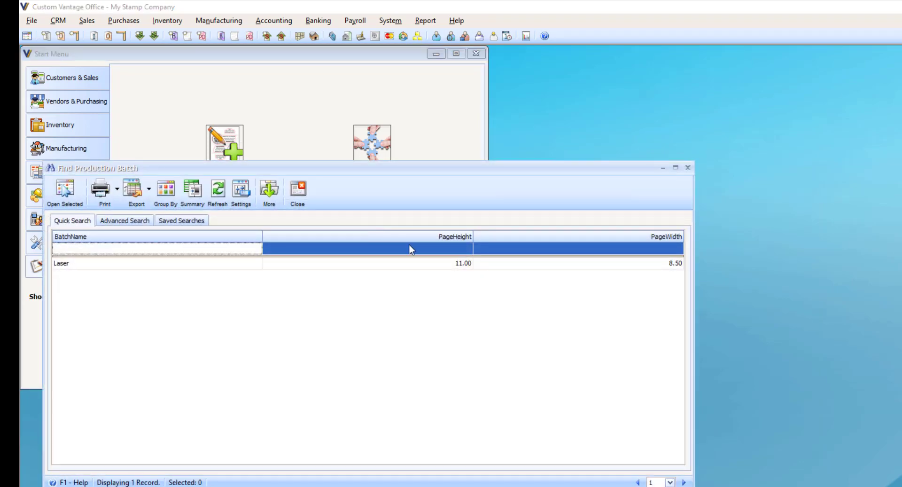
left_click(118, 266)
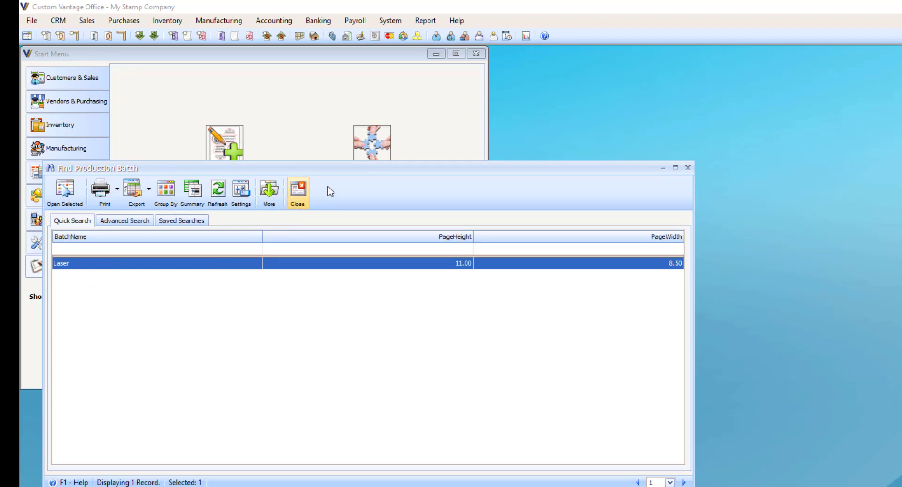
left_click(297, 201)
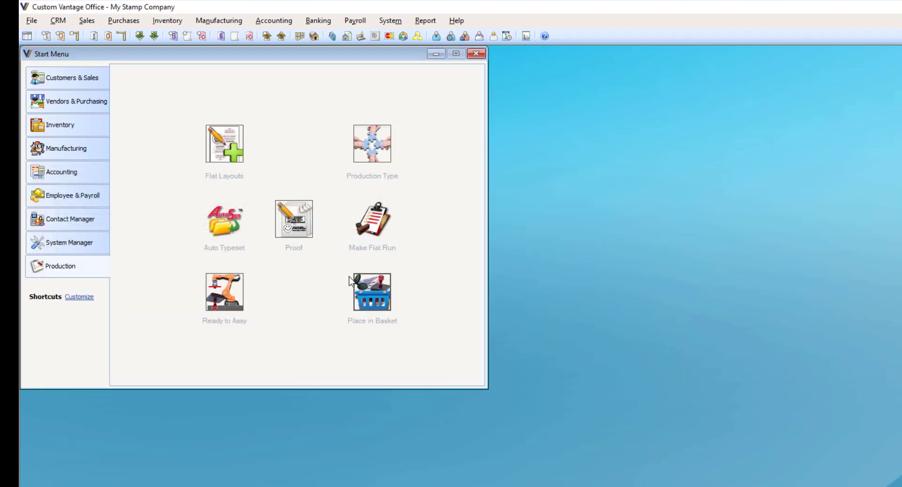
Step: Create a new flat layout batch named "LAser Rubber" with the production type Laser Rubber
left_click(226, 160)
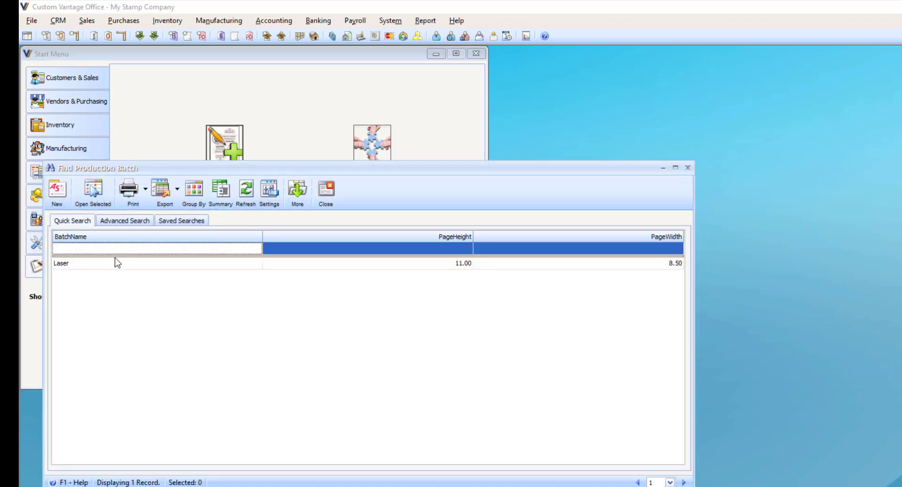
left_click(117, 265)
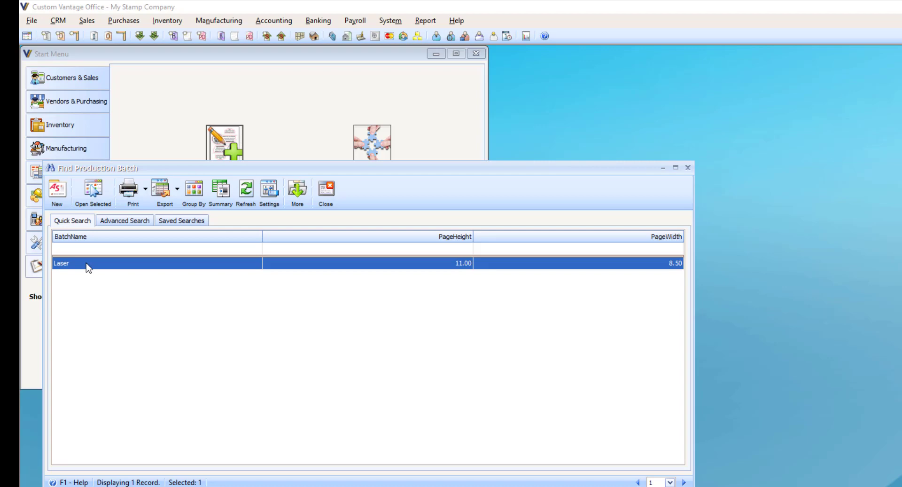
left_click(57, 191)
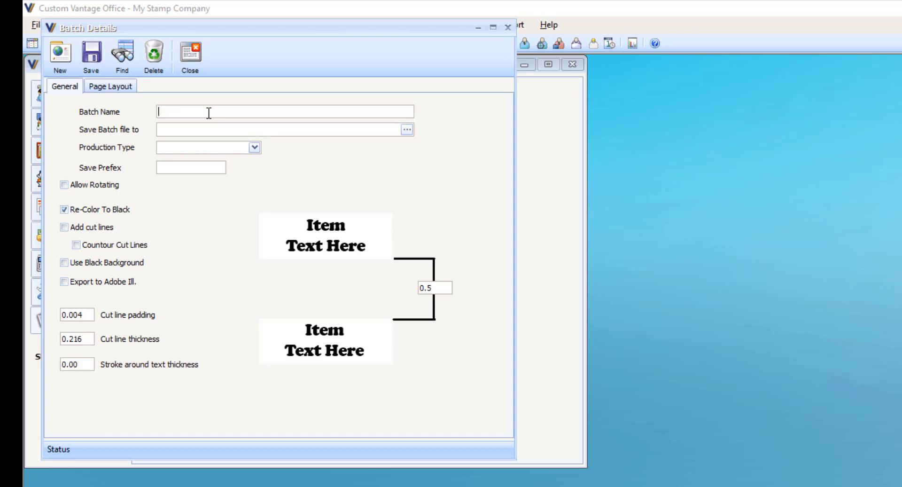
type("LAser Rubber")
left_click(254, 147)
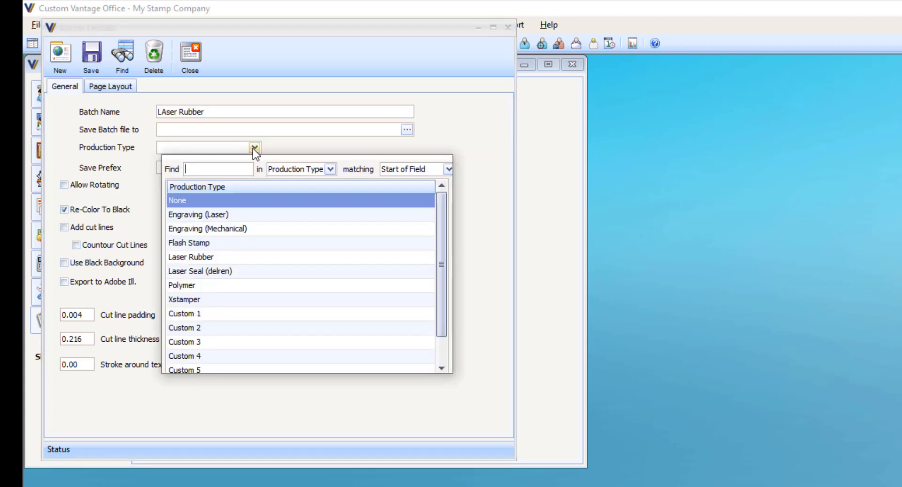
left_click(205, 257)
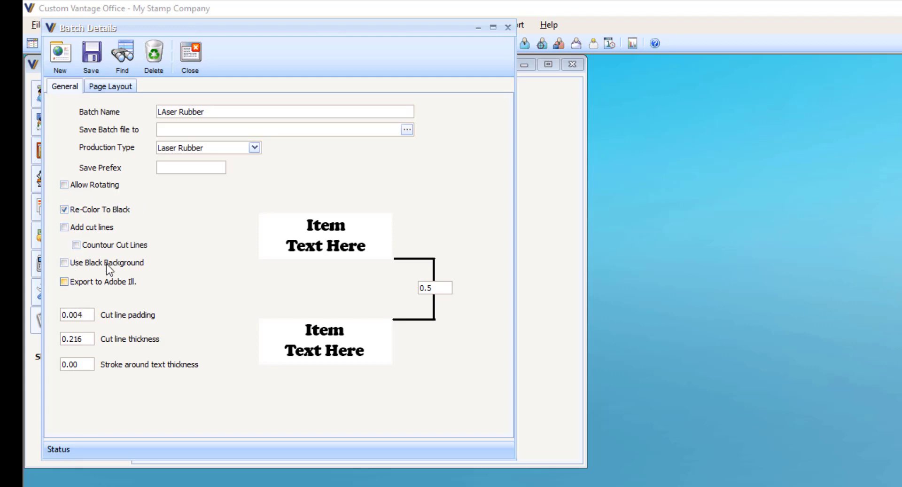
Step: Review the page width, page height and margin sizes in the new batch's page layout, and return to its general settings
left_click(100, 90)
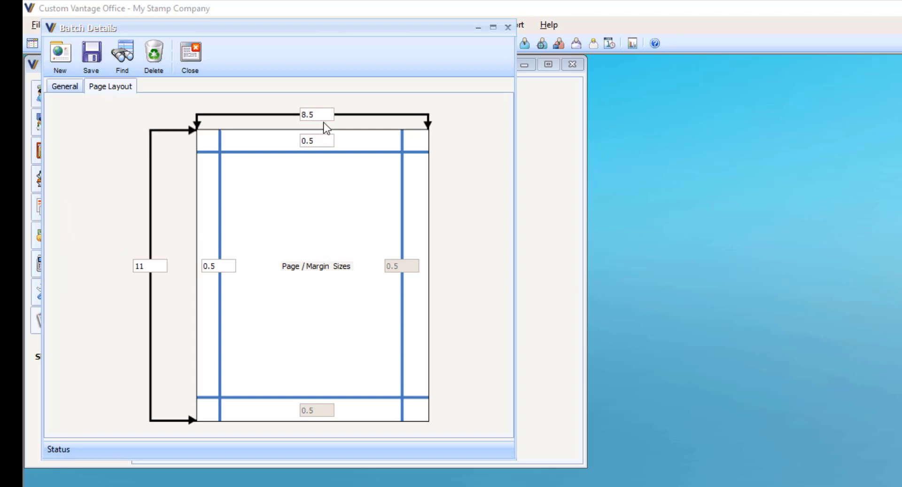
left_click_drag(322, 114, 201, 148)
left_click_drag(153, 266, 135, 266)
left_click_drag(319, 114, 303, 115)
left_click(64, 85)
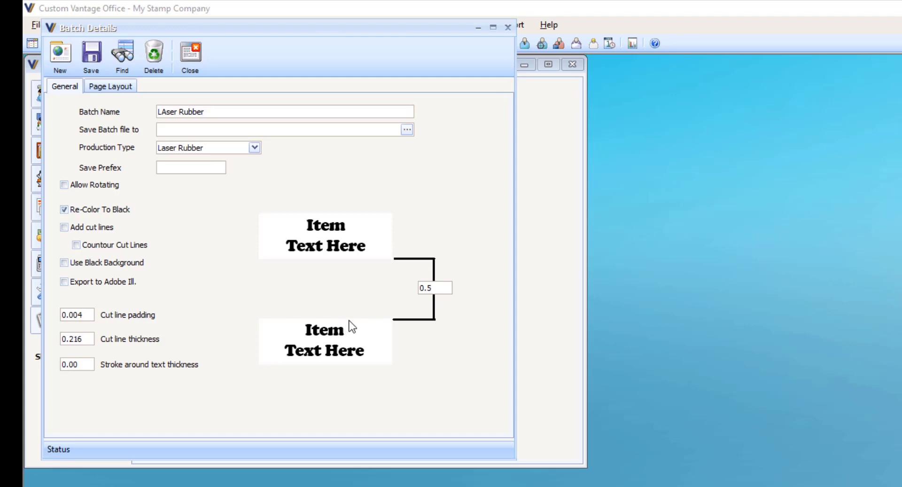
Step: Enable cut lines and the black background for the LAser Rubber batch, and save and close it
left_click(64, 228)
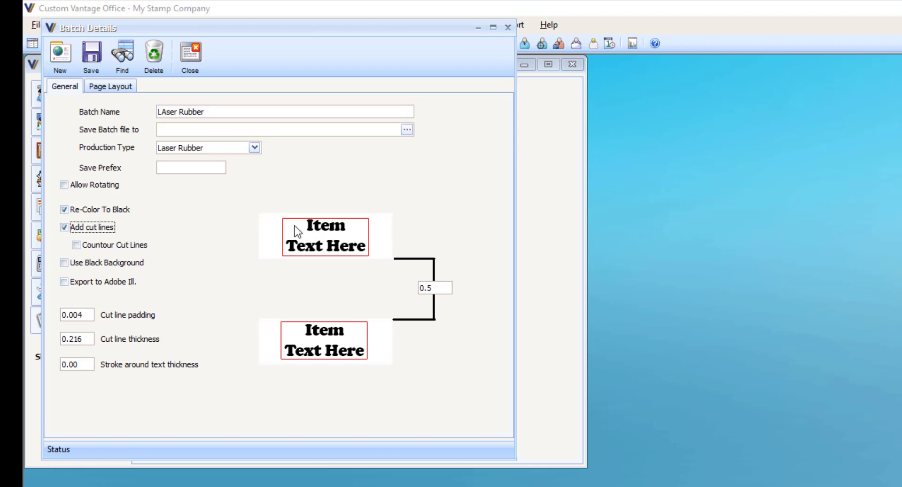
left_click(64, 262)
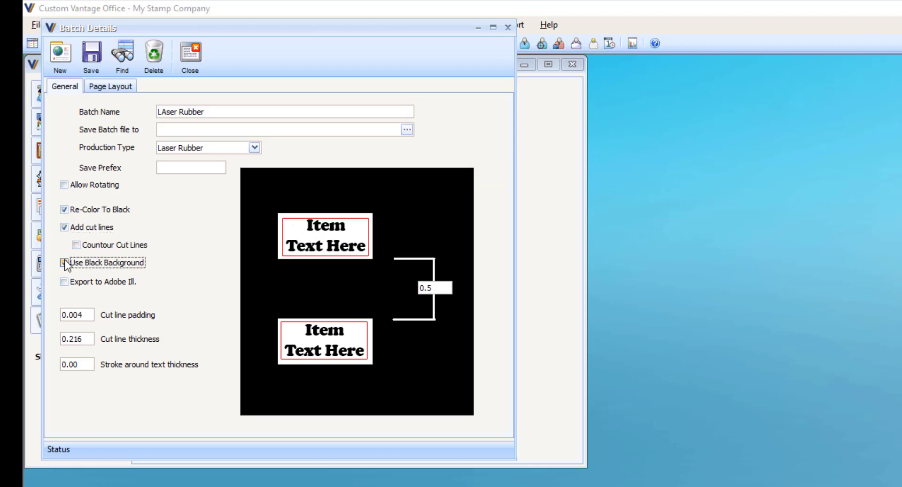
left_click(64, 263)
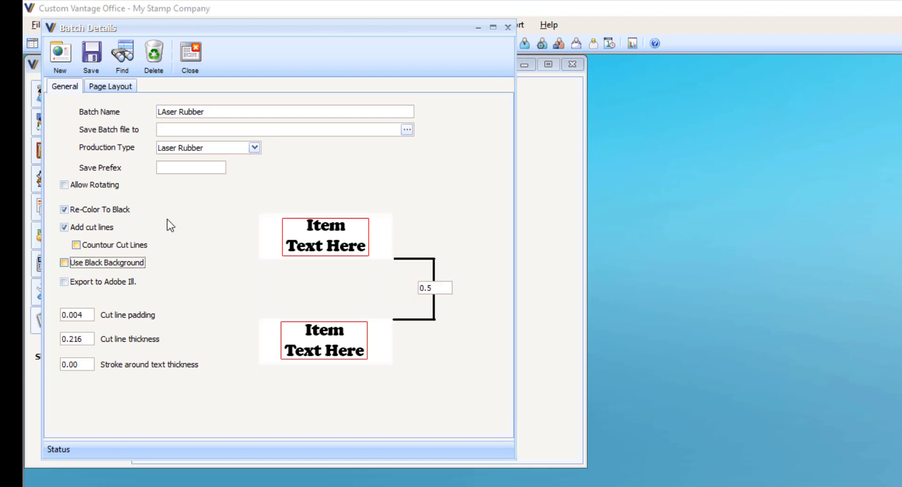
left_click(64, 263)
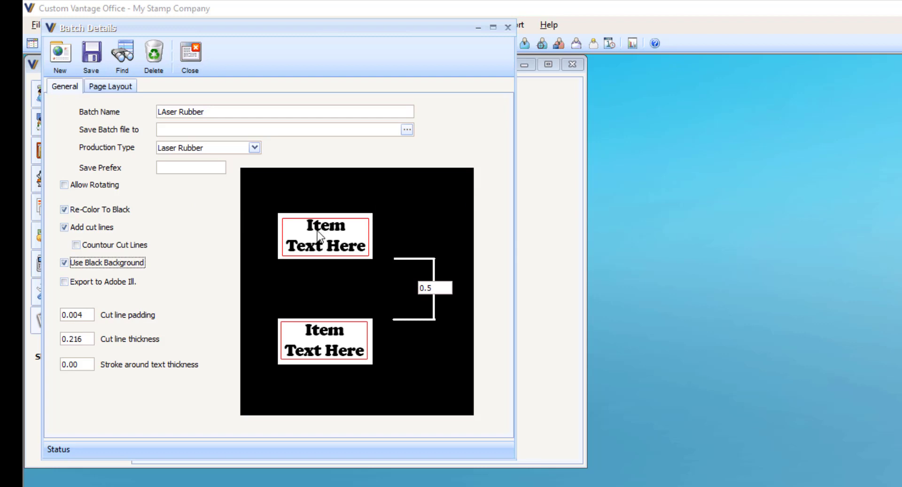
left_click(121, 263)
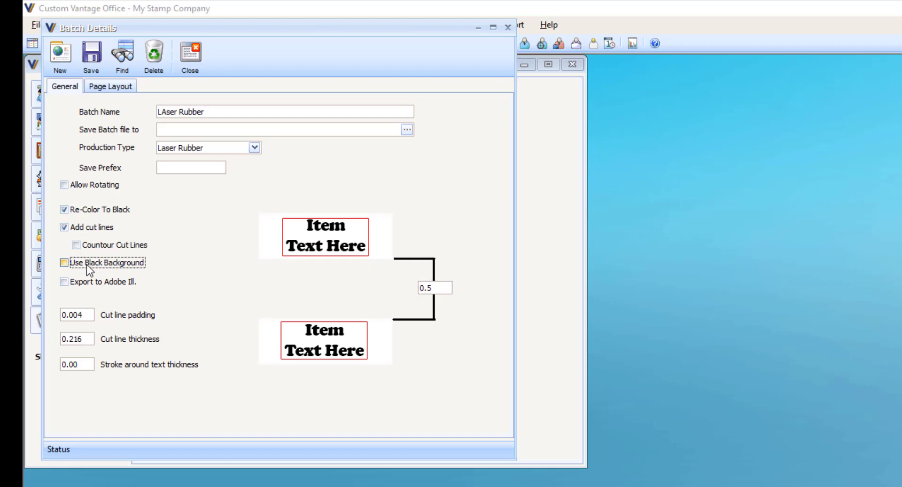
left_click(86, 264)
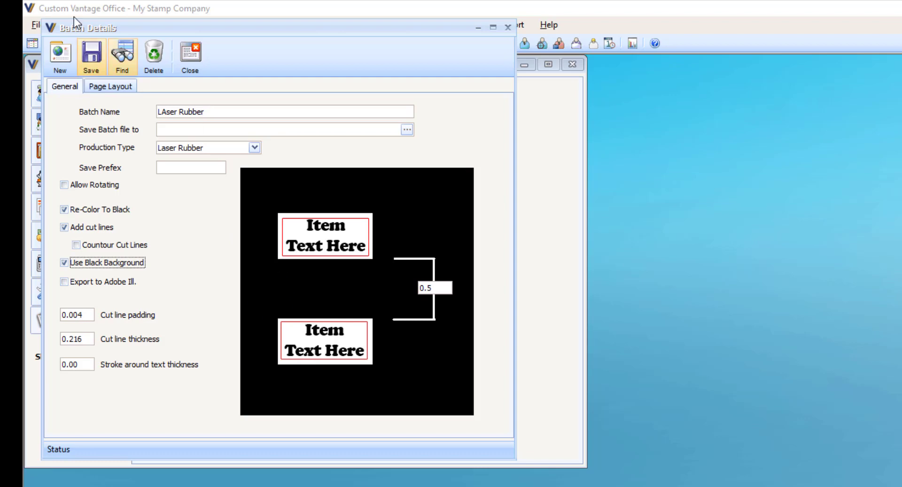
left_click(91, 54)
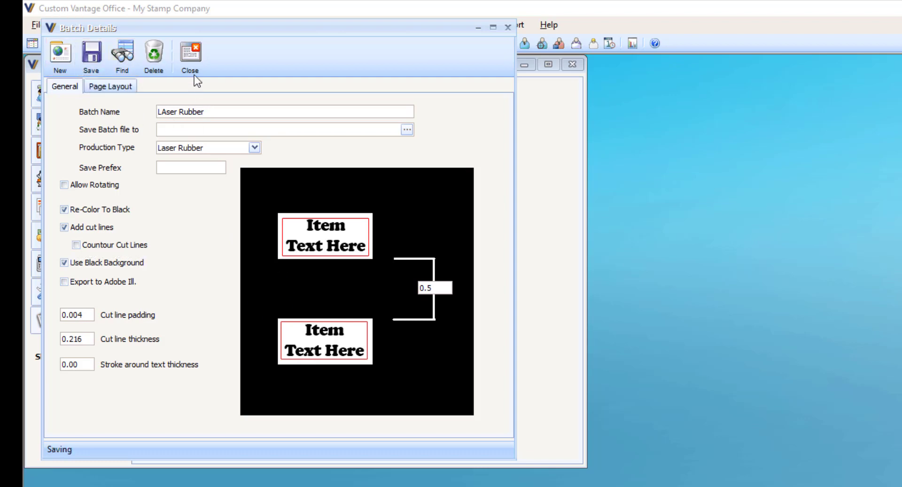
left_click(191, 59)
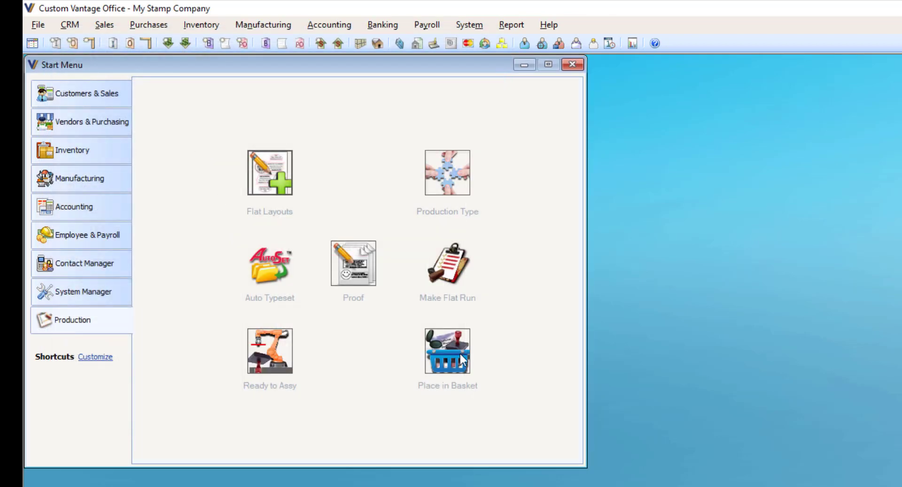
Step: Start a flat run with the LAser Rubber batch and place its items on a new flat using AutoFlat
left_click(460, 271)
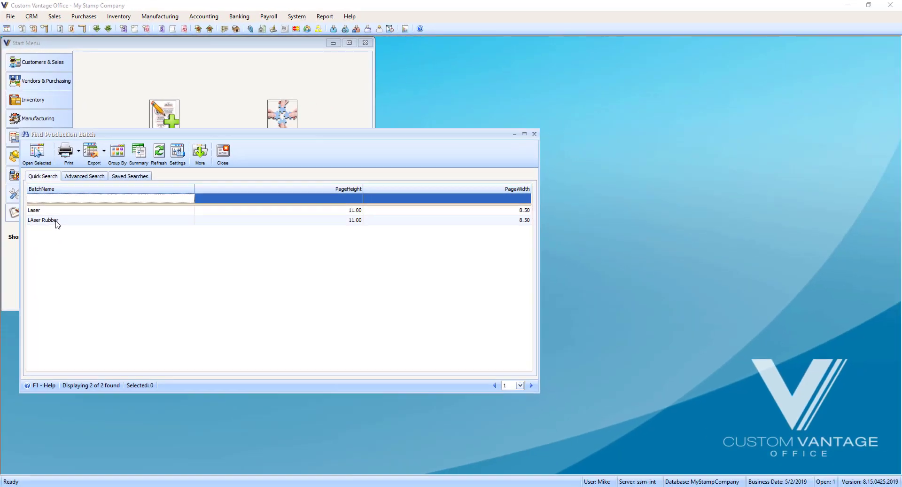
double_click(56, 220)
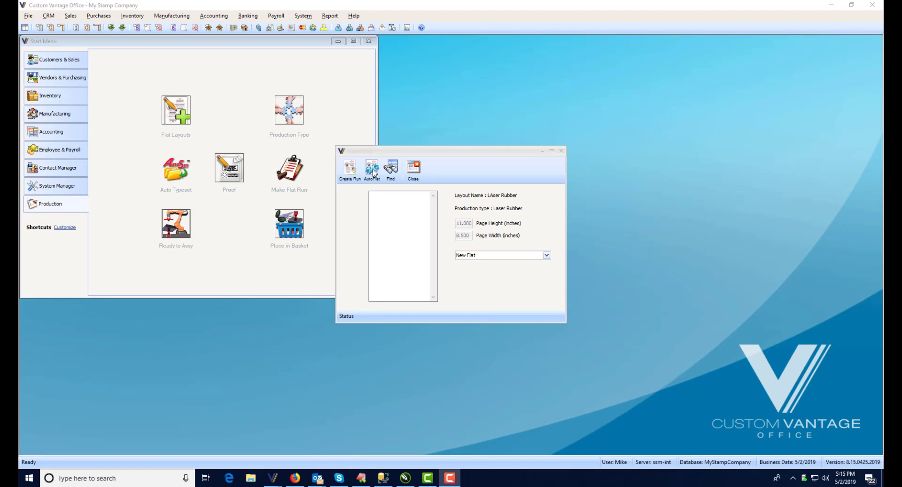
left_click(372, 169)
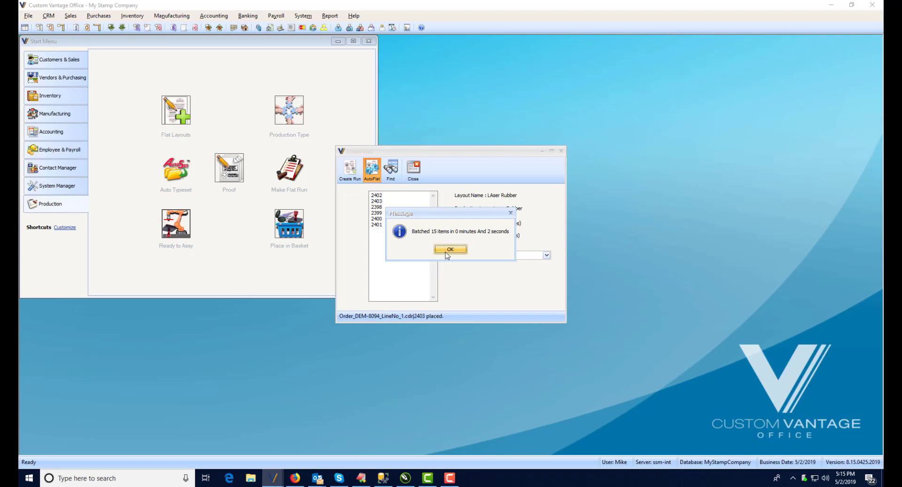
left_click(449, 249)
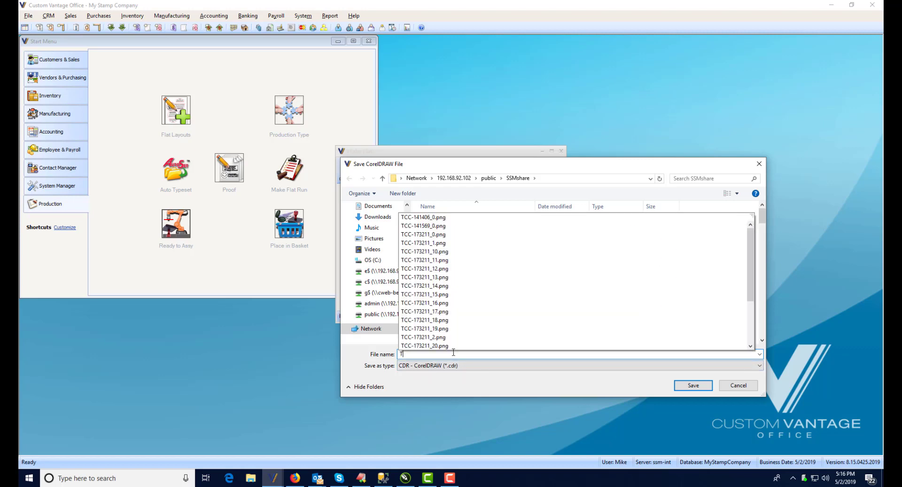
Step: Save the generated flat as a CorelDRAW file named Today in the SSMshare folder
type("To")
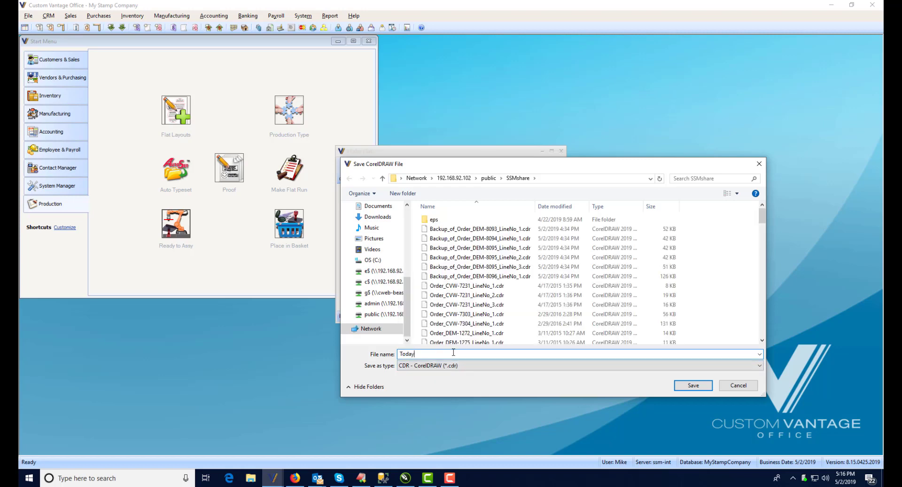
type("day")
left_click(693, 386)
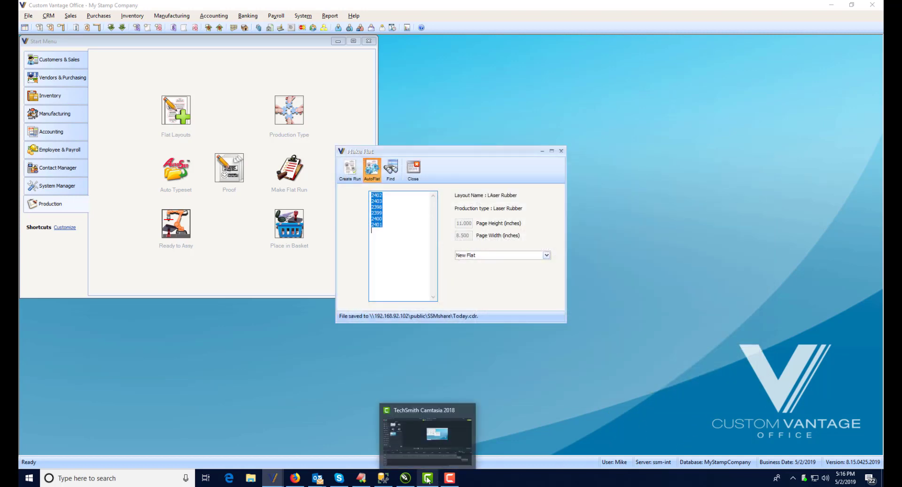
Step: Switch to CorelDRAW, examine the arranged stamps and cut lines in Today.cdr up close, and return to Custom Vantage Office
left_click(415, 479)
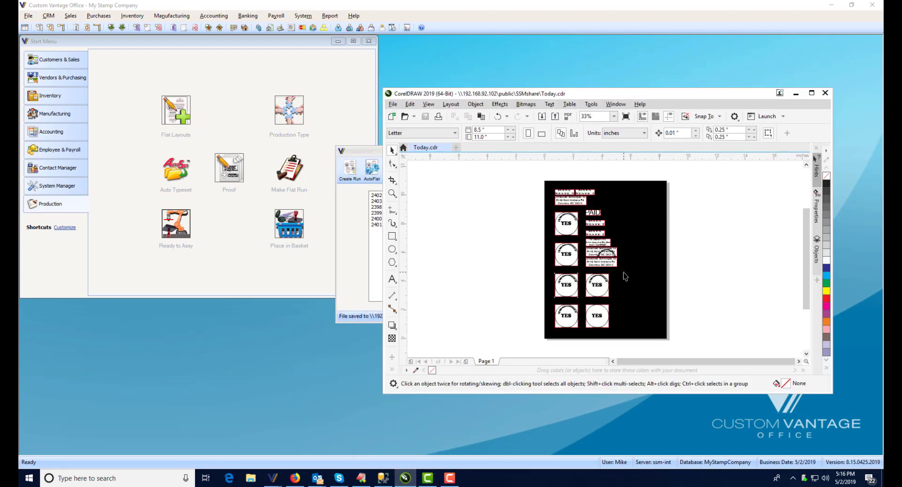
left_click(392, 193)
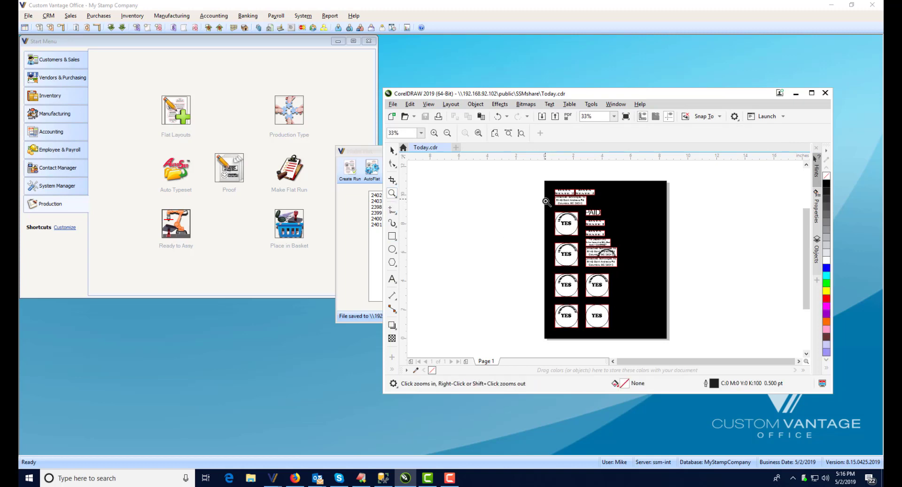
left_click_drag(545, 202, 616, 289)
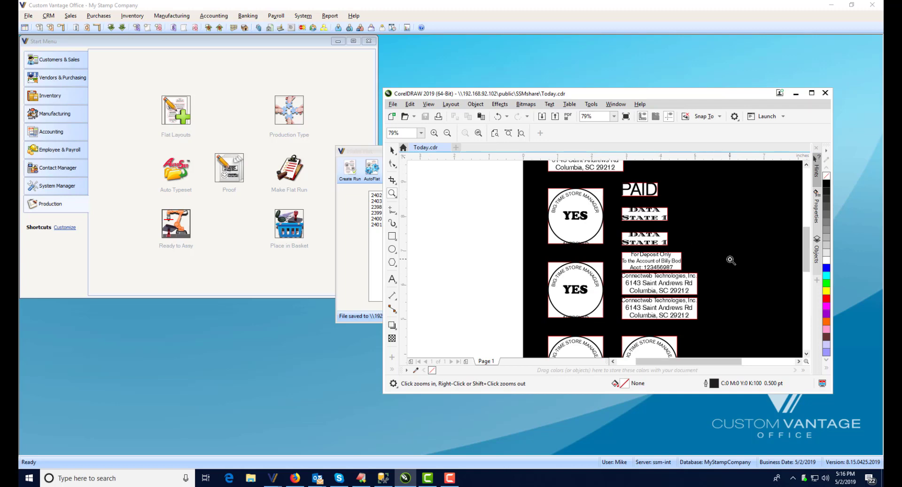
mouse_move(806, 236)
left_mouse_down()
mouse_move(809, 280)
mouse_move(811, 230)
left_mouse_up()
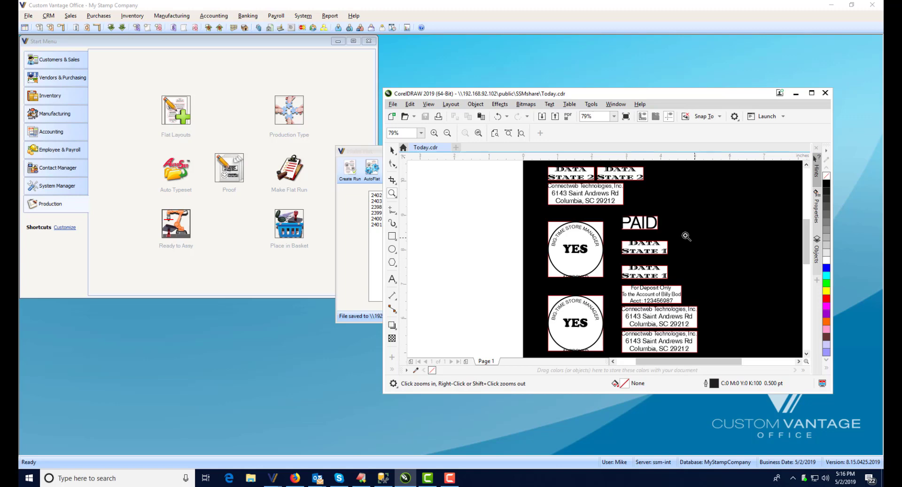
left_click(488, 69)
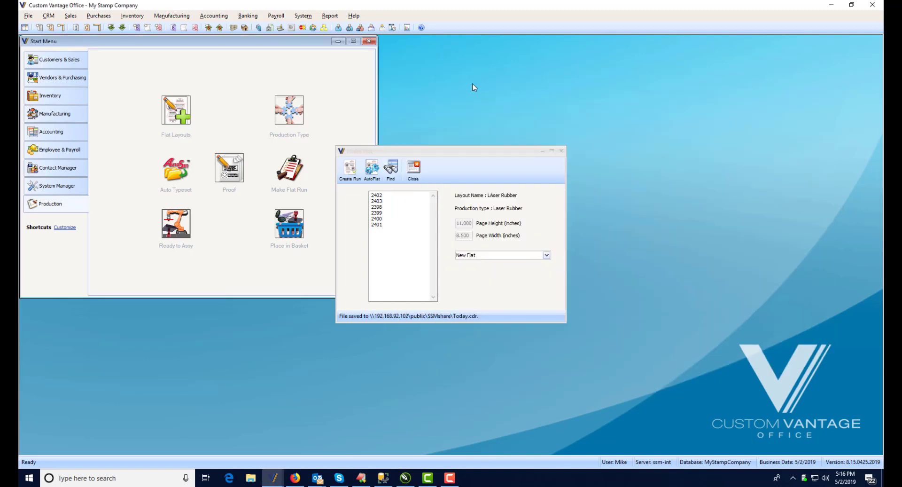